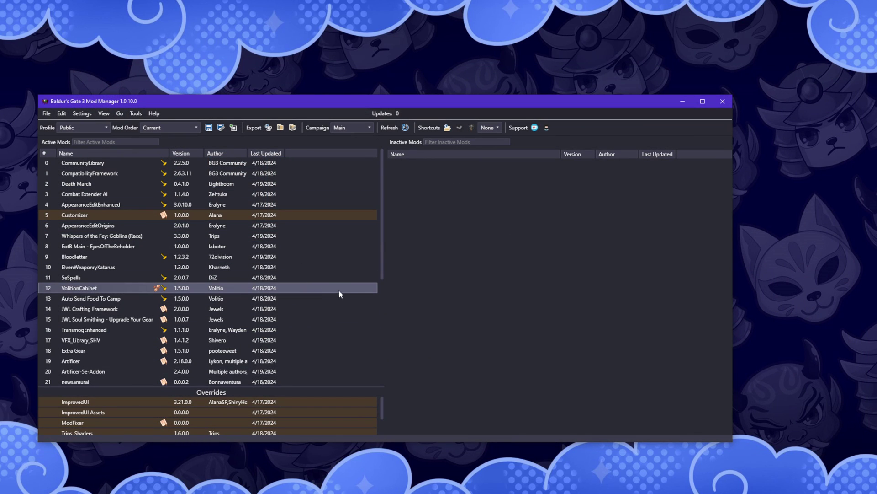
- Scroll the Active Mods load order down and back up to review it
scroll(330, 300, down, 6)
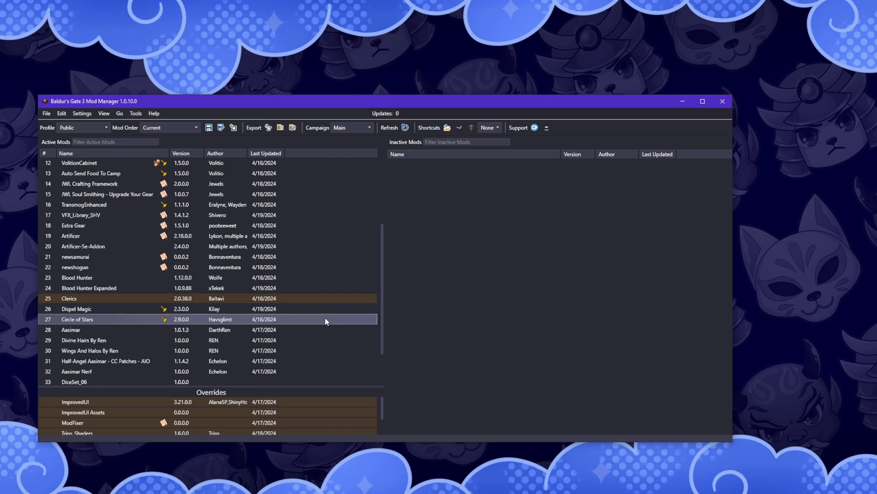
scroll(315, 342, up, 6)
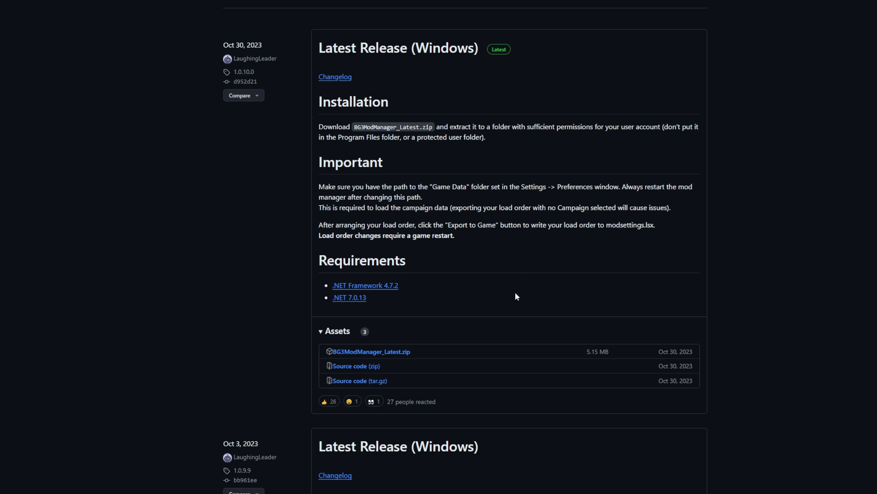
- Highlight the BG3ModManager_Latest.zip download link on the GitHub release page
drag(421, 354, 392, 353)
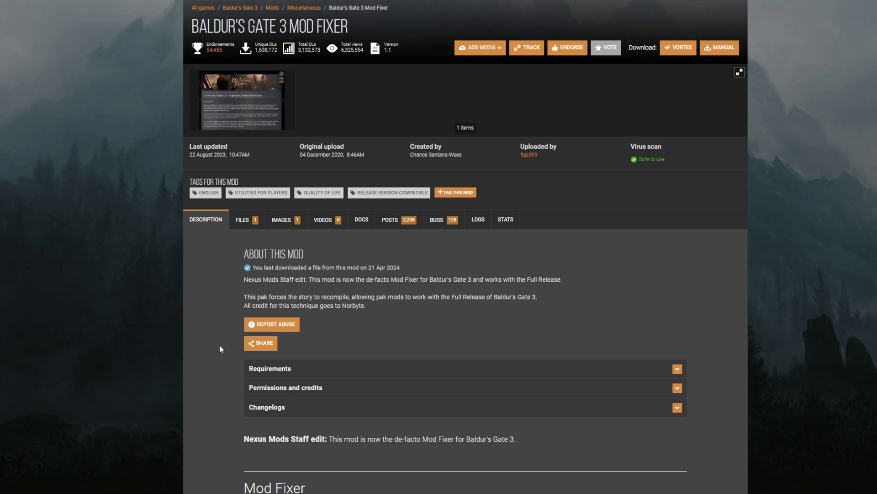
- Scroll the Mod Fixer page and open its FILES tab listing Patch3ModFixer.pak
scroll(221, 320, down, 3)
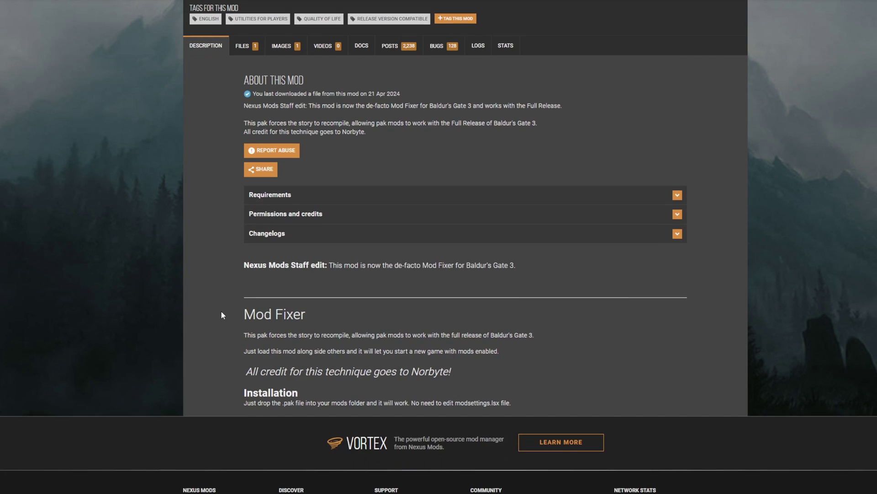
scroll(219, 297, up, 3)
scroll(219, 293, up, 1)
click(251, 223)
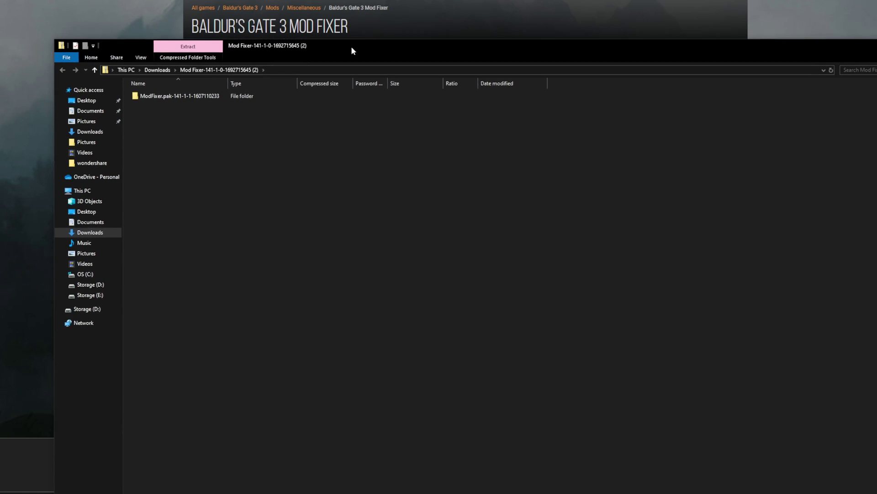
- Open the ModFixer archive, select ModFixer.pak, and dismiss the archive window
drag(352, 50, 307, 28)
double_click(114, 78)
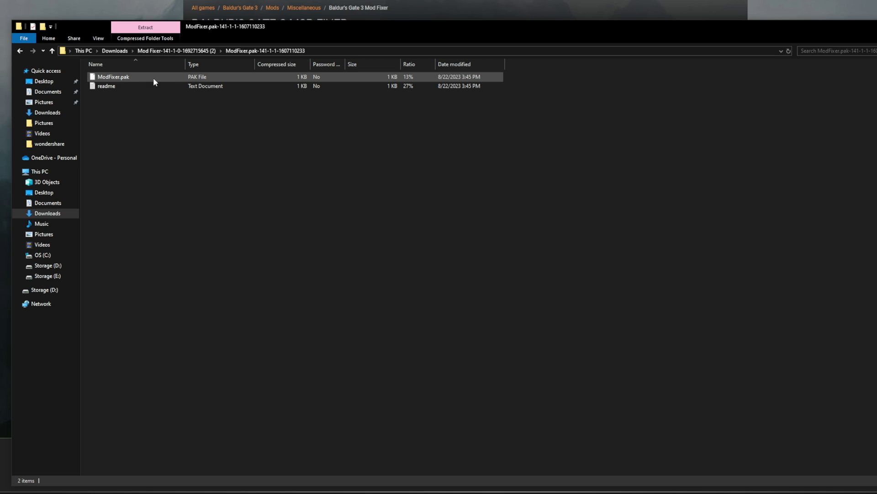
click(123, 77)
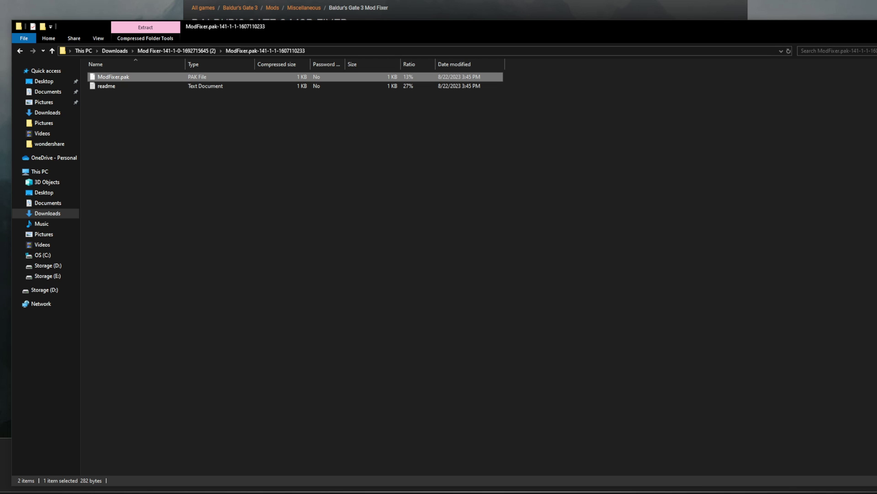
key(alt+Tab)
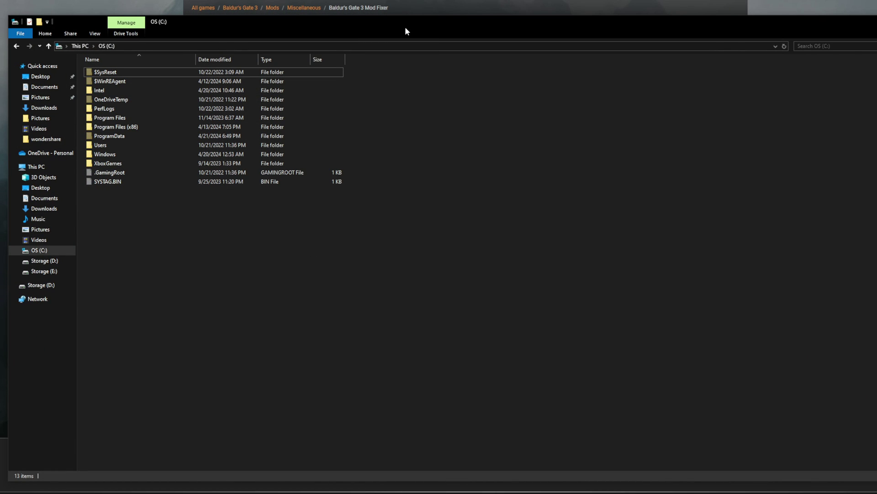
- Browse from C:\Users through AppData\Local\Larian Studios\Baldur's Gate 3 into the Mods folder
click(39, 250)
double_click(100, 147)
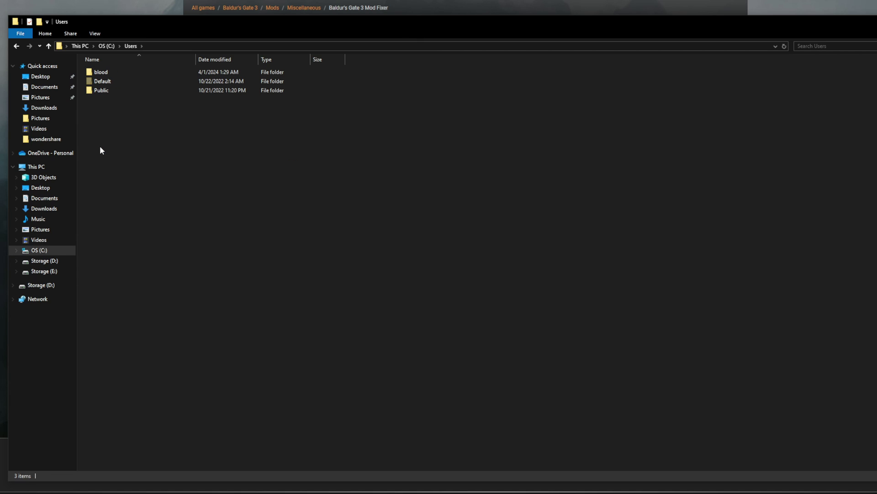
double_click(120, 77)
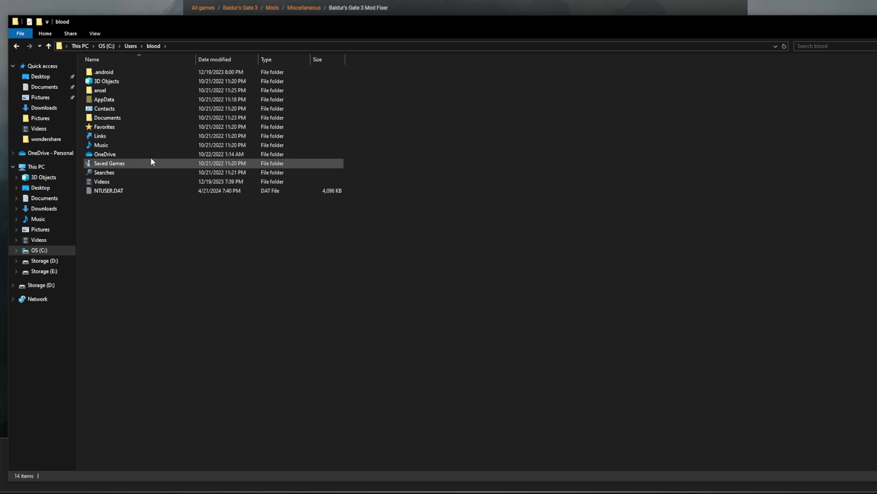
double_click(119, 97)
double_click(123, 72)
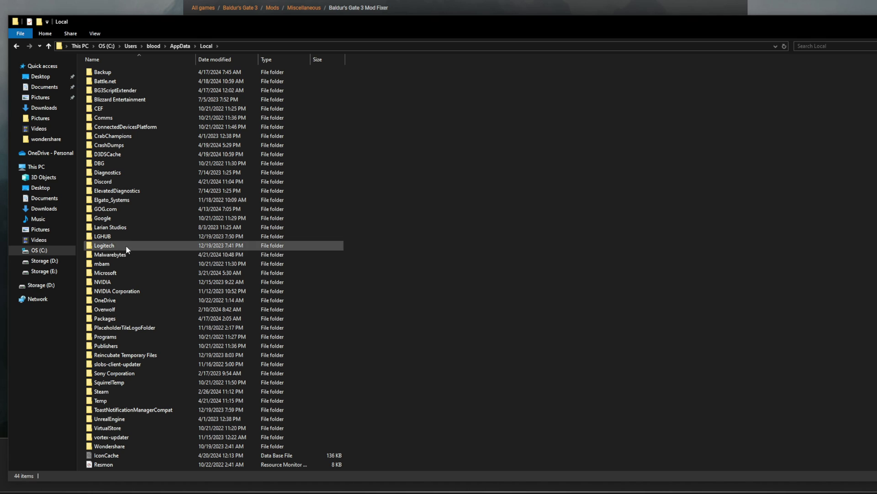
double_click(128, 227)
double_click(113, 72)
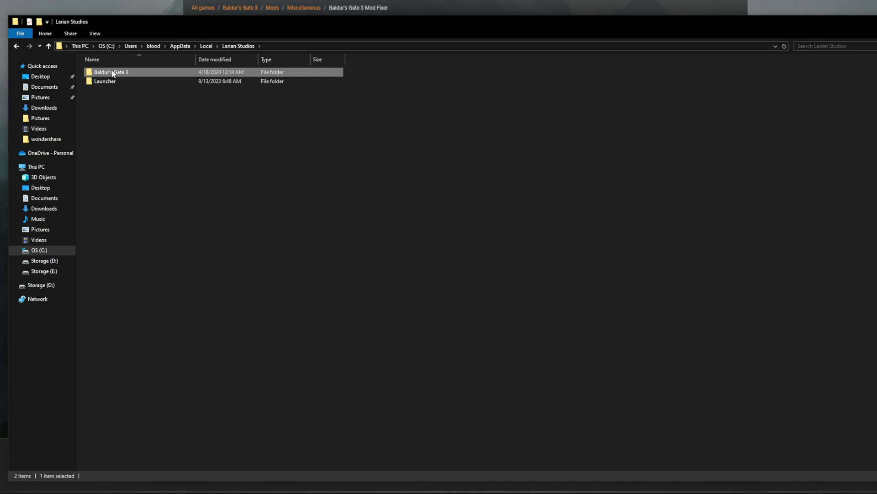
double_click(124, 101)
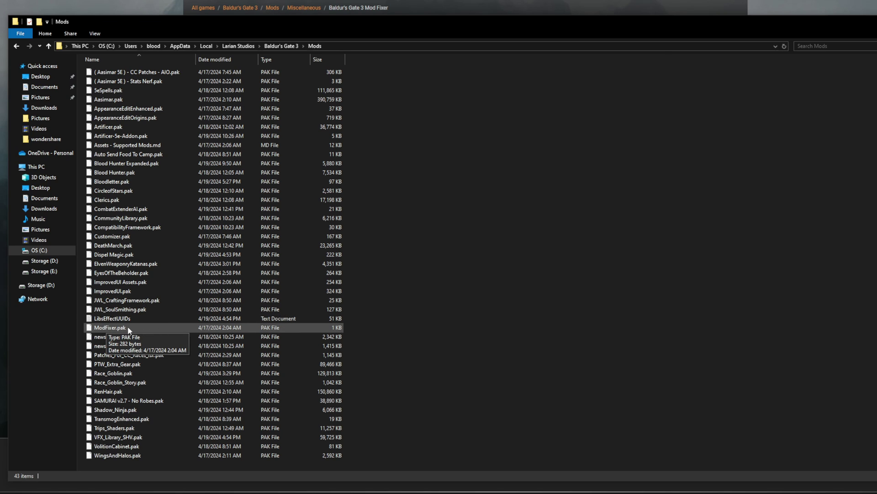
- Return to drive C: and reopen the Users folder and the user's personal folder
click(45, 250)
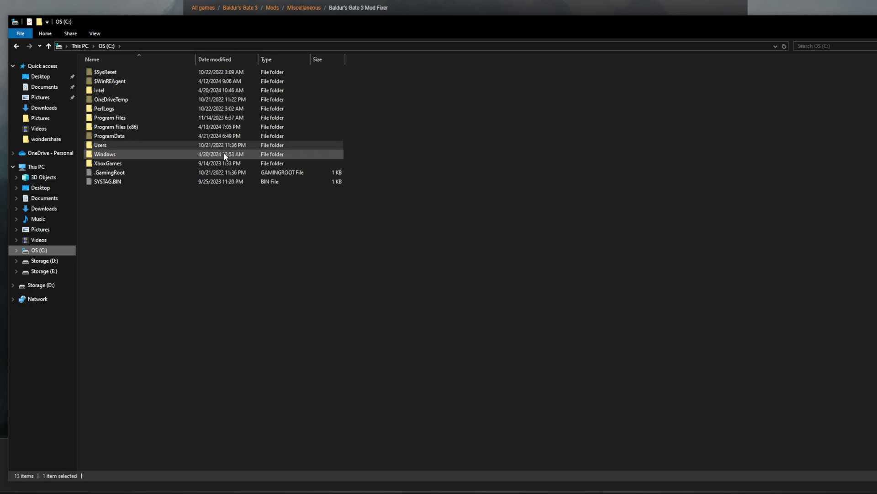
double_click(123, 146)
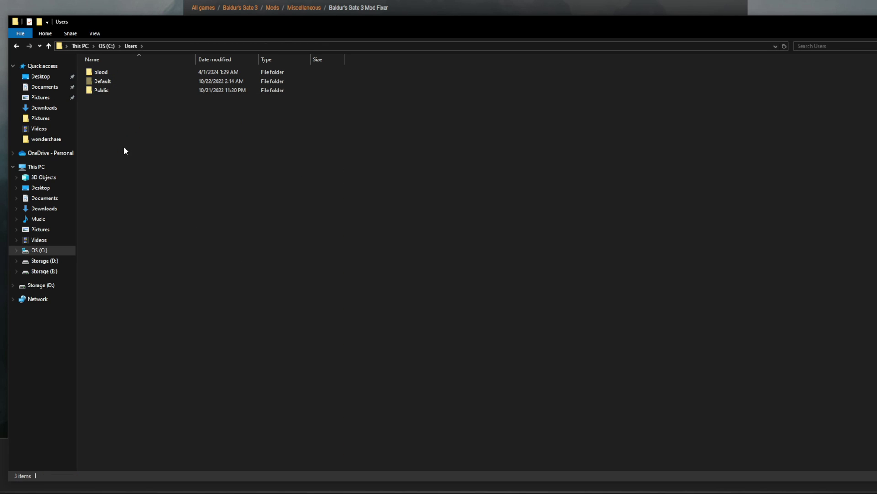
double_click(123, 71)
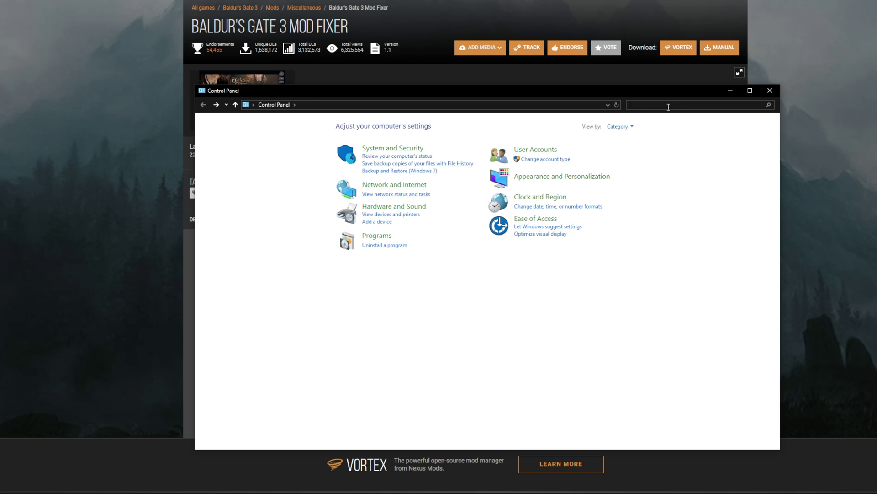
- Search Control Panel for 'file expl', open File Explorer Options, and centre the dialog
text(file expl)
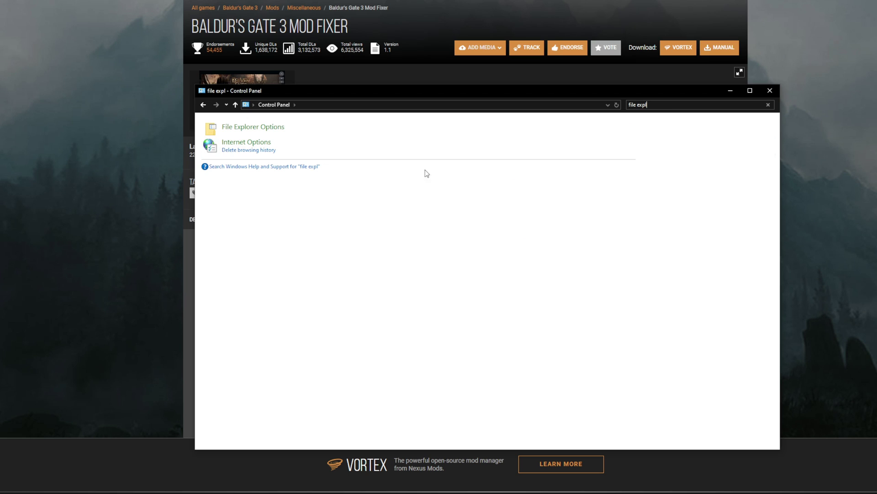
click(256, 130)
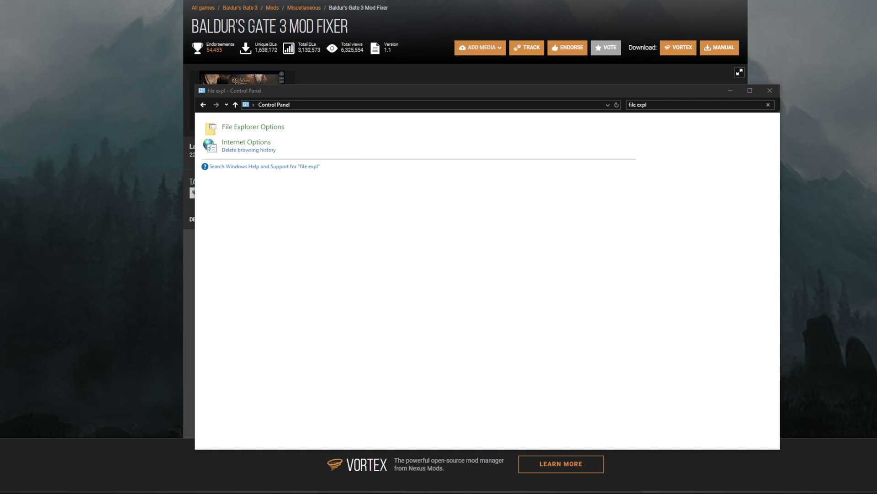
drag(110, 63, 396, 111)
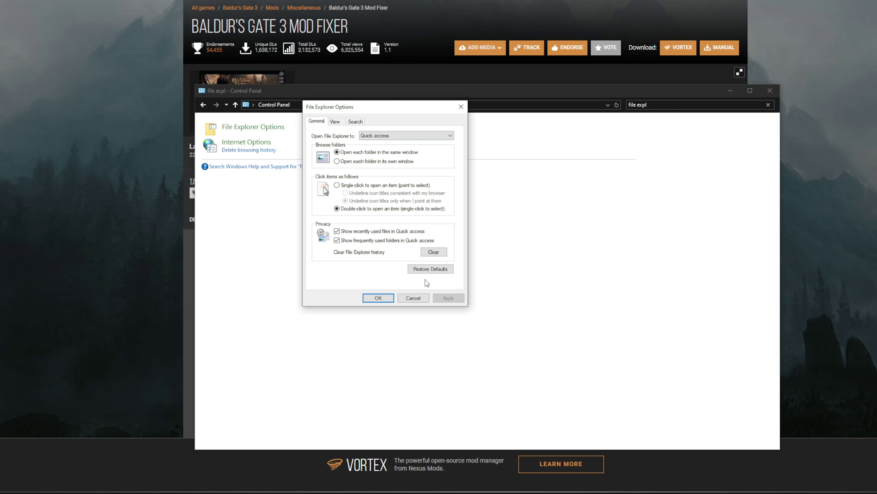
- Switch File Explorer Options to its View tab
click(337, 121)
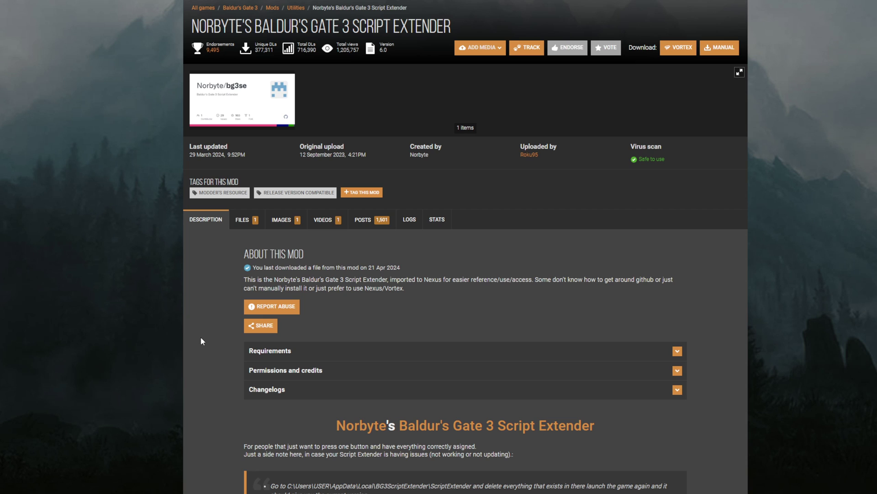
- Scroll the Script Extender description to the manual steps; highlight DWrite.dll and its bin destination
click(252, 221)
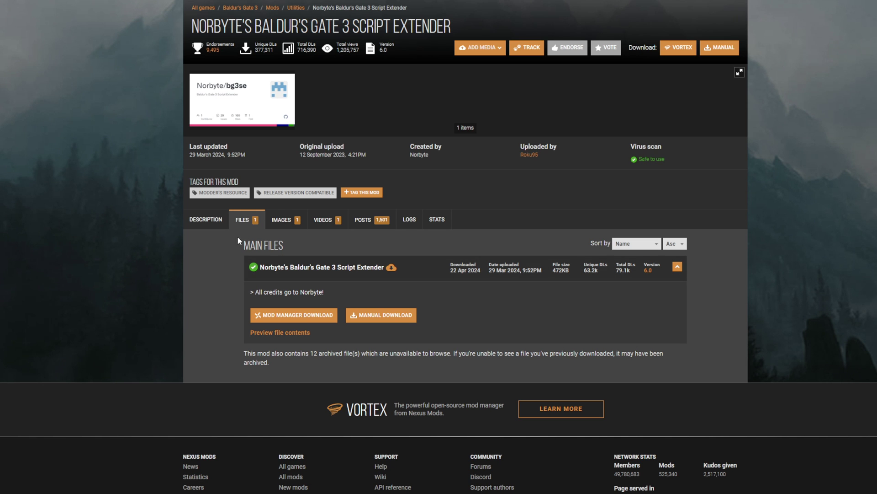
click(197, 224)
scroll(262, 338, down, 3)
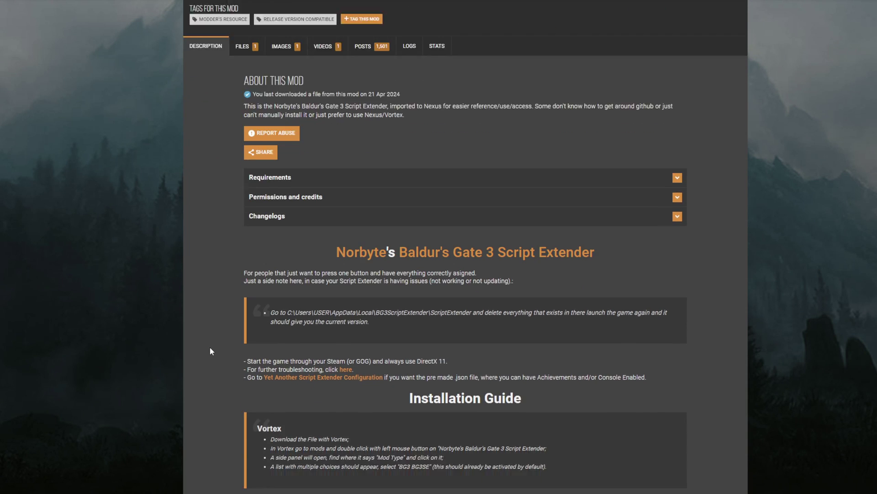
scroll(211, 351, down, 5)
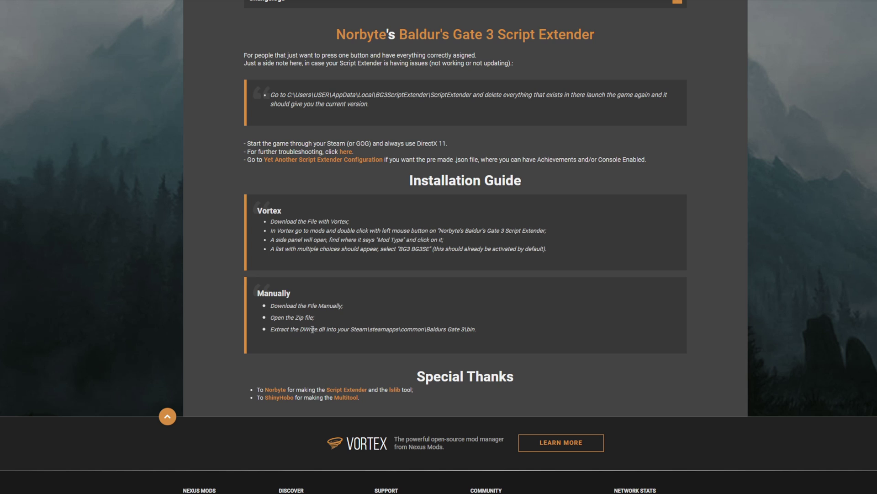
drag(301, 329, 477, 330)
click(513, 324)
- Bring up the Script Extender archive, select DWrite.dll, then dismiss the archive window
key(alt+Tab)
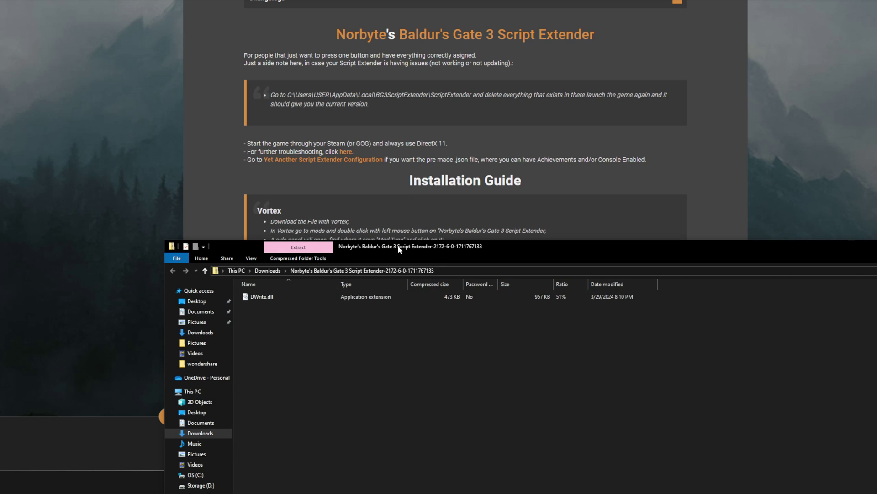
drag(401, 251, 377, 166)
drag(489, 163, 486, 157)
click(248, 208)
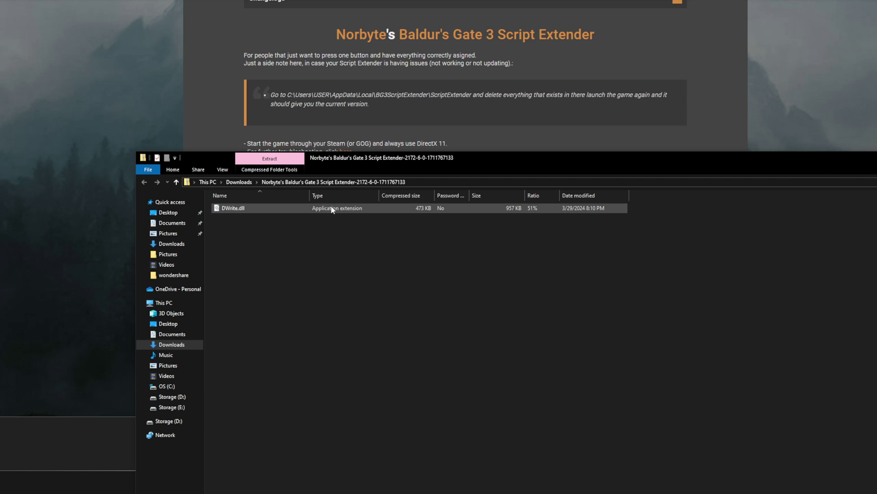
key(alt+Tab)
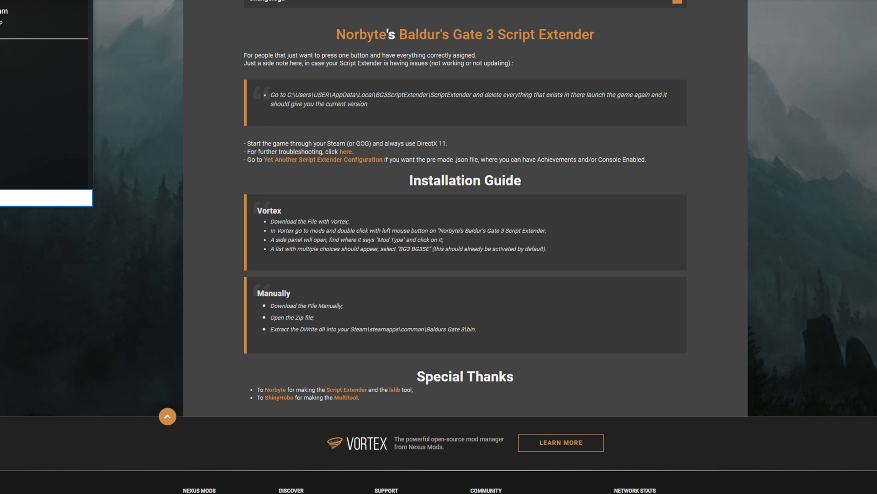
- Open Baldur's Gate 3's install folder via Steam Properties, Installed Files, Browse
key(alt+Tab)
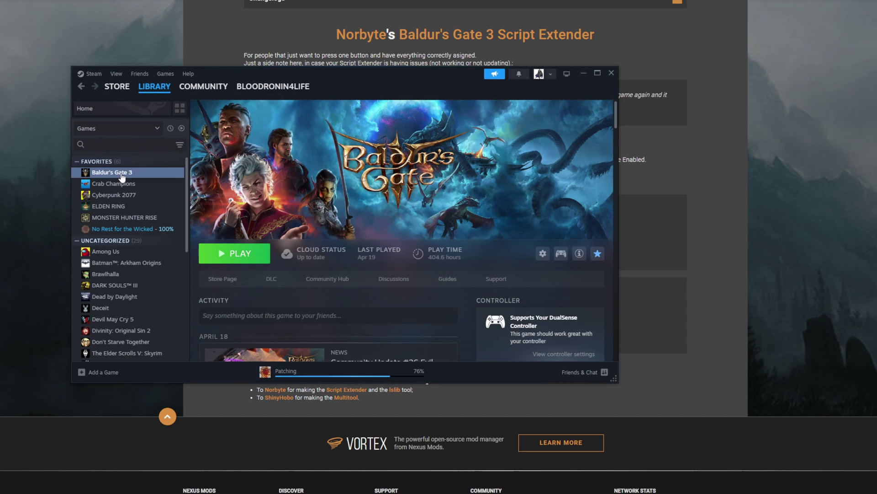
right_click(121, 176)
click(155, 237)
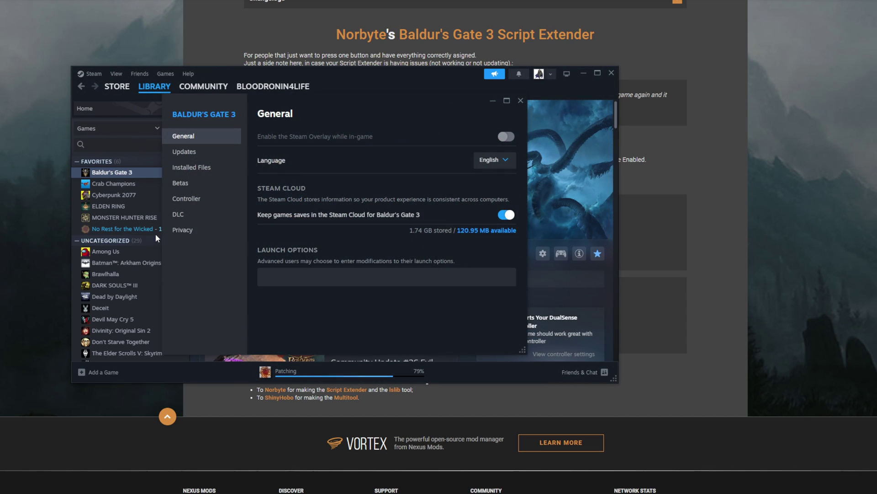
click(221, 169)
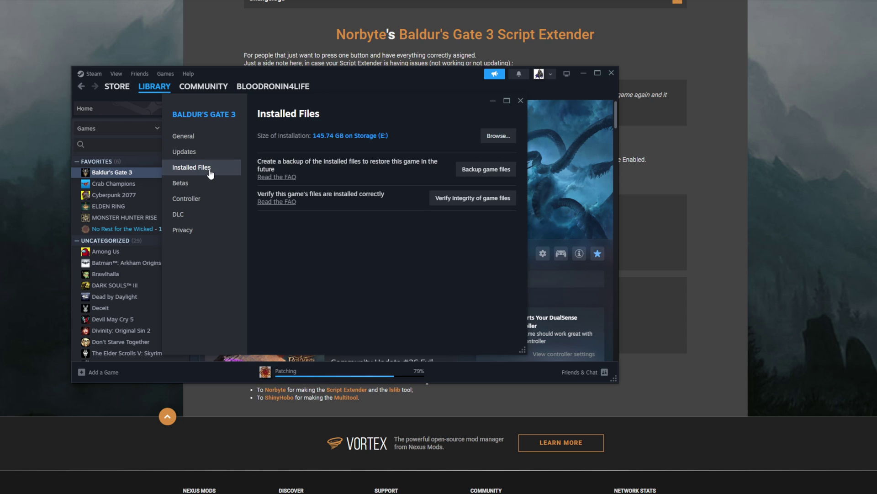
click(488, 136)
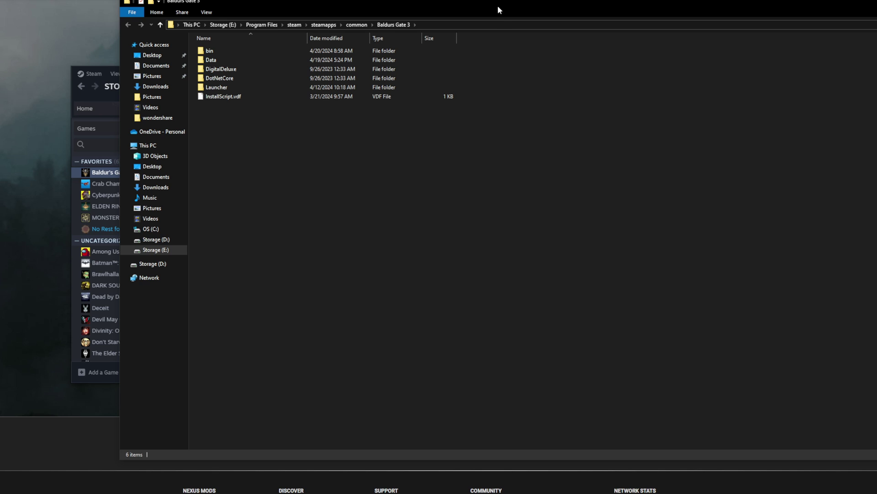
- Open the game's bin folder, check DWrite.dll's details, and return to the browser
drag(497, 6, 496, 58)
double_click(223, 104)
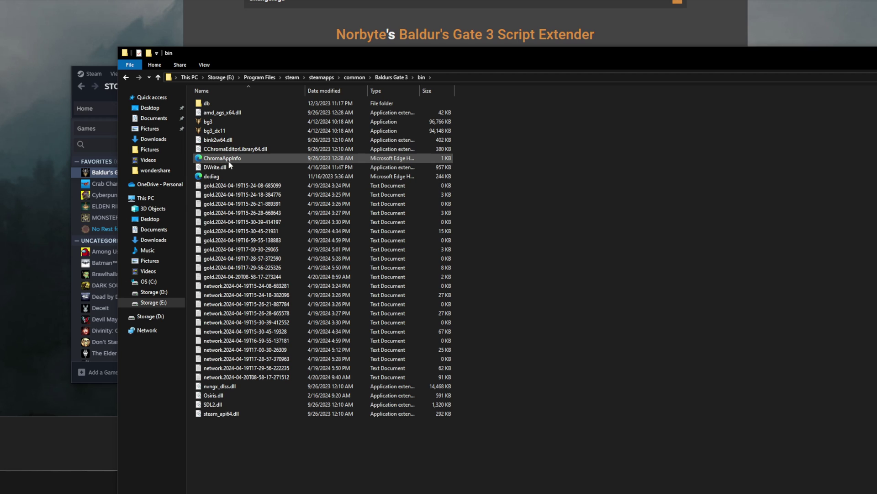
mouse_move(212, 170)
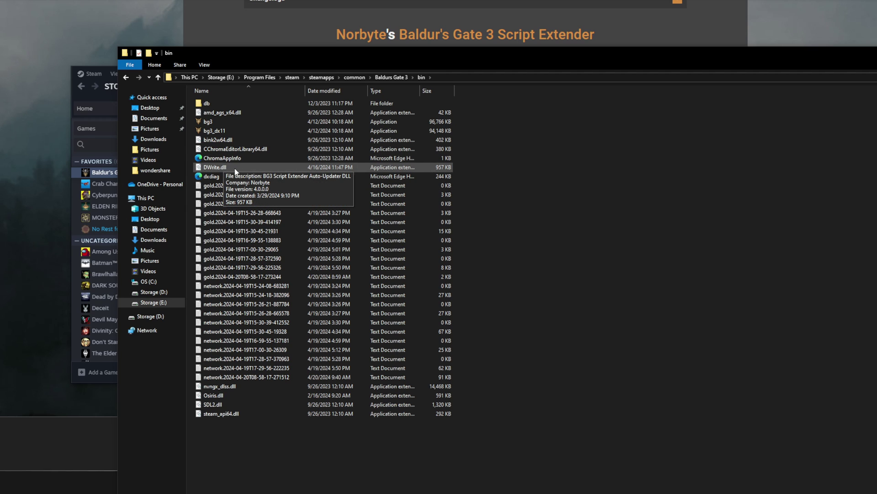
click(216, 35)
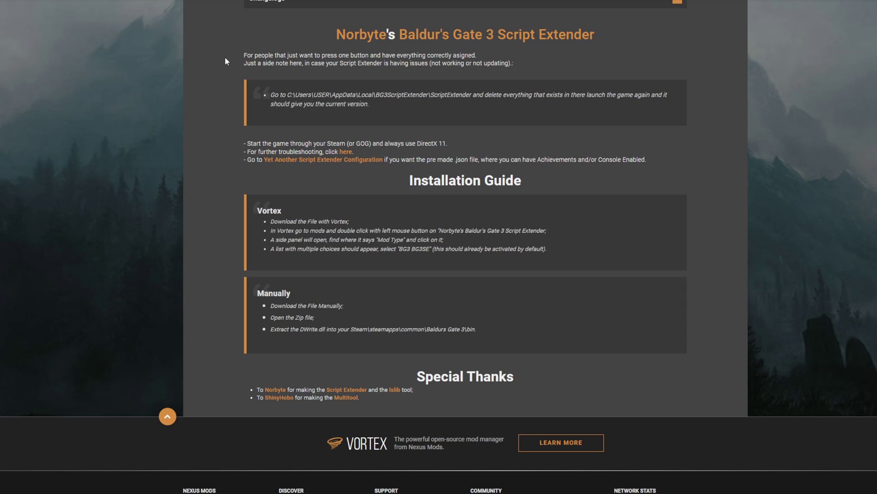
- Return to the Death Knight Class mod page's title, then bring the mod manager alongside it
key(alt+Left)
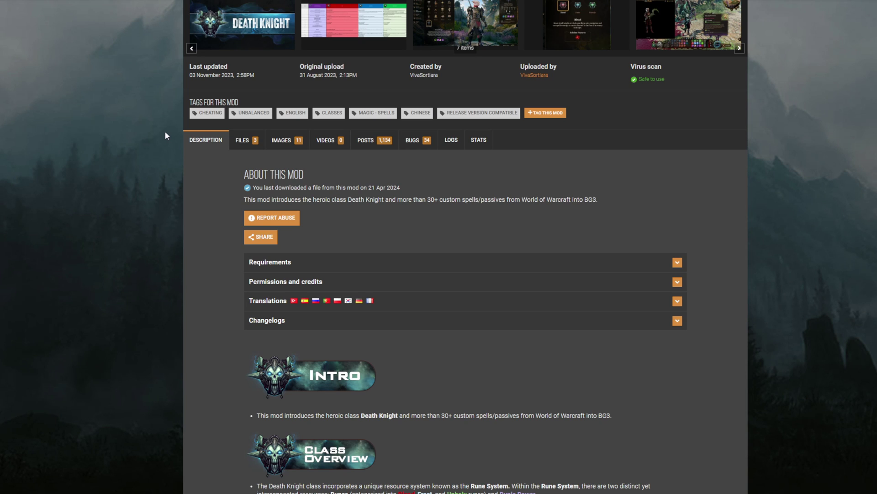
scroll(165, 133, up, 4)
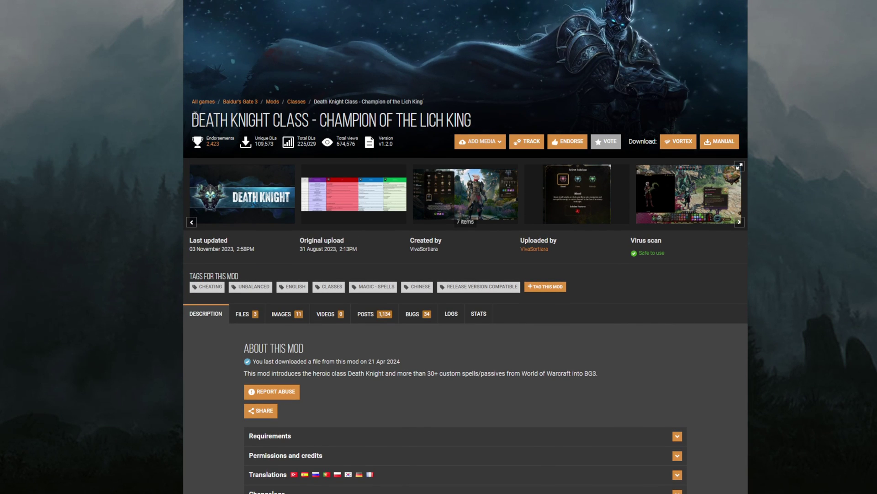
drag(194, 118, 471, 120)
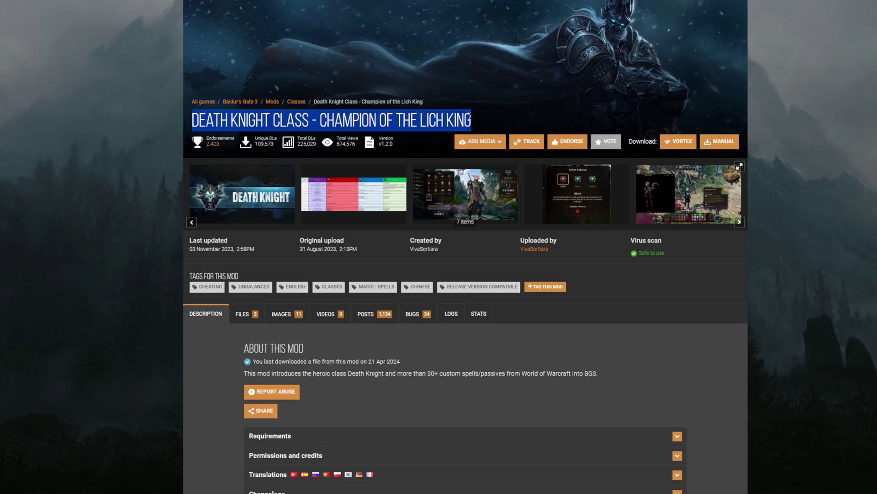
click(485, 114)
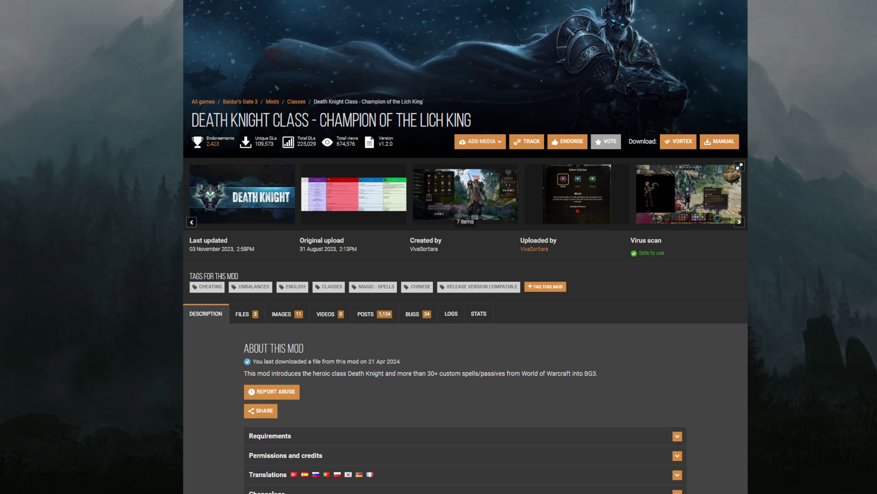
key(alt+Tab)
drag(123, 78, 170, 75)
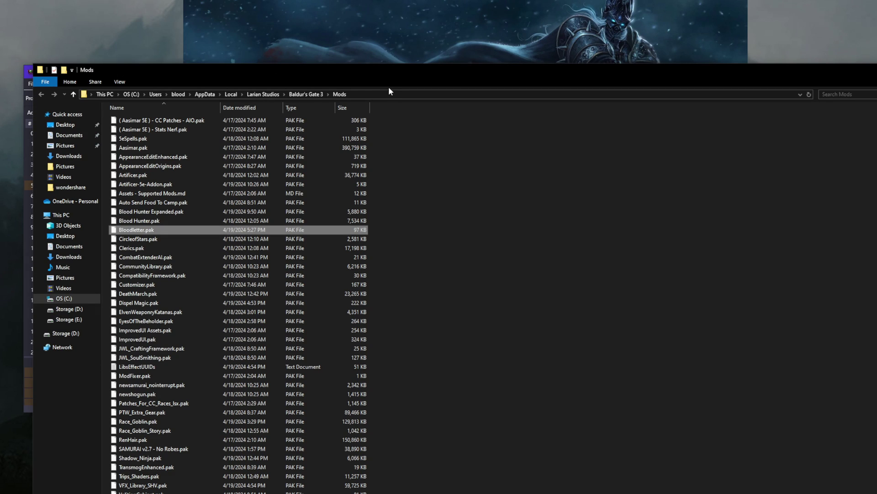
- Close the old Mods folder window and reopen it via Whispers of the Fey Goblins' Open in File Explorer
drag(447, 86, 454, 63)
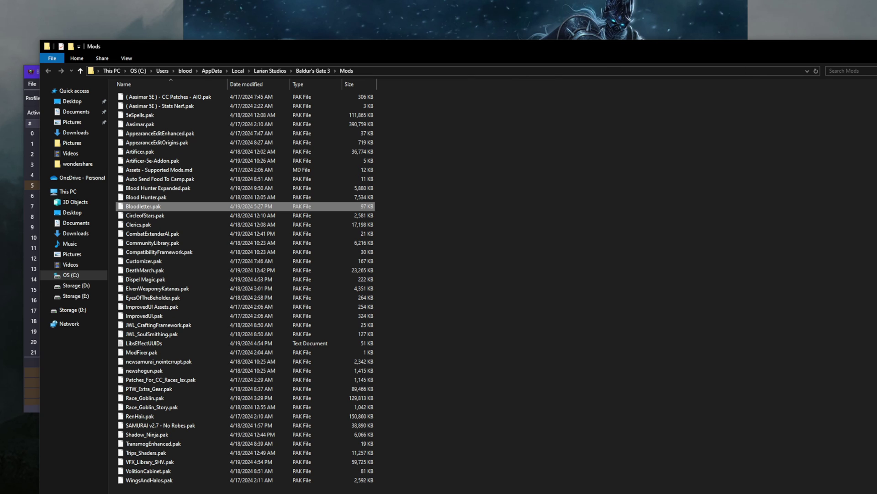
key(alt+F4)
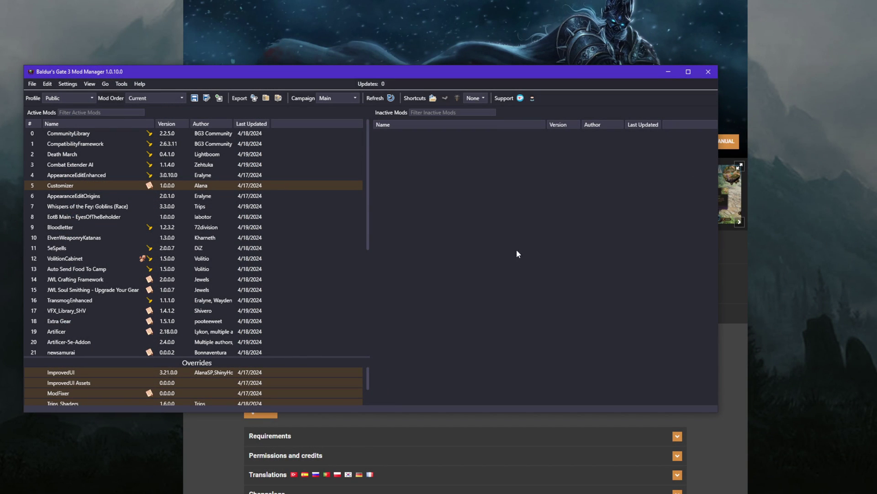
click(91, 197)
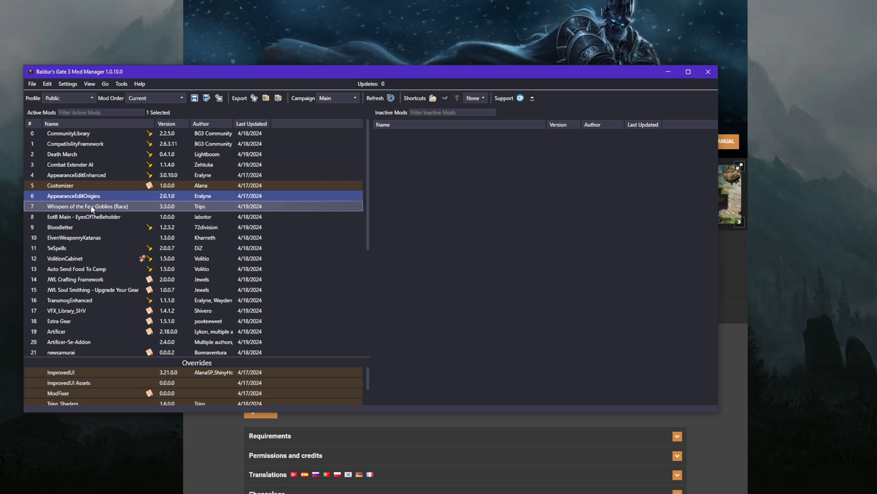
right_click(91, 205)
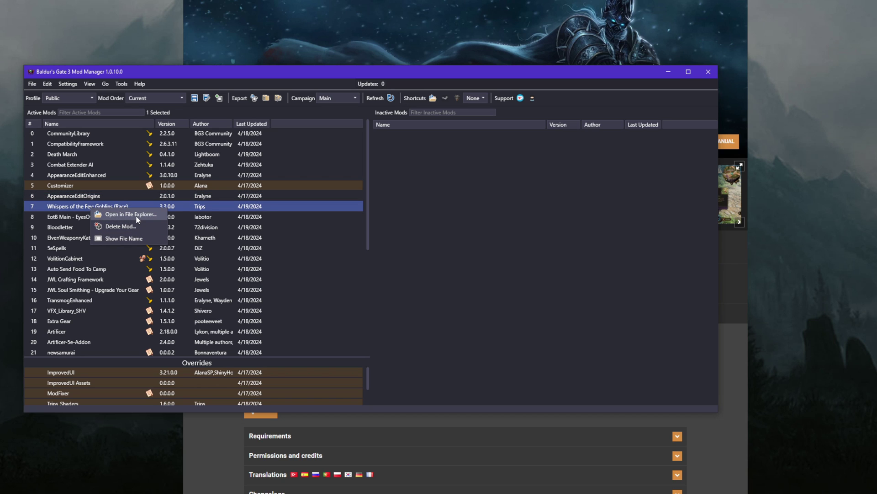
click(136, 217)
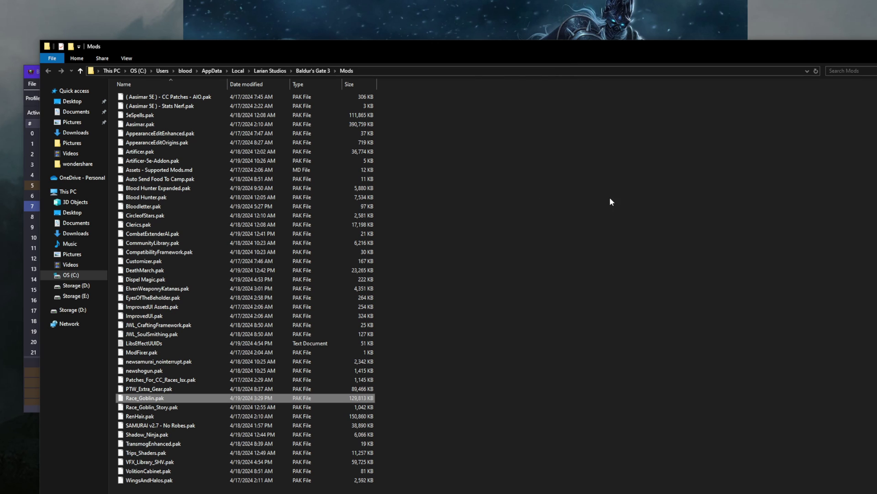
drag(540, 53, 520, 56)
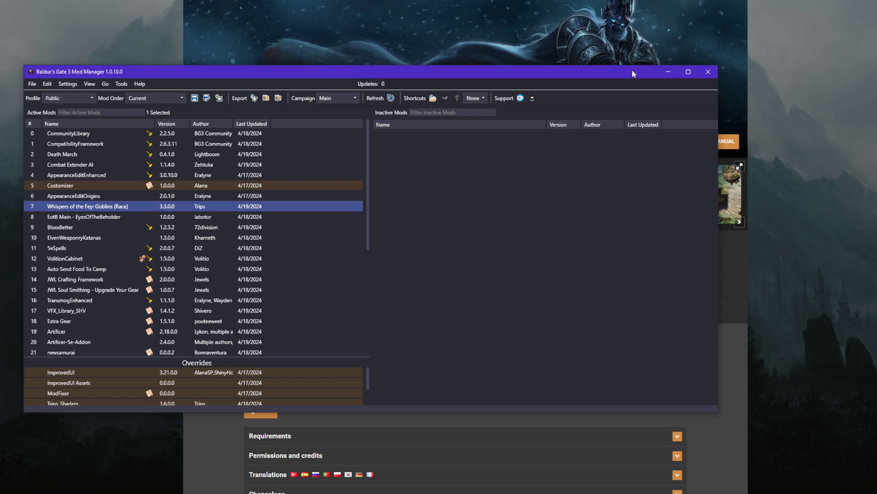
- Close the mod manager and start the manual download of the main WoWDeathKnightClass file
click(710, 73)
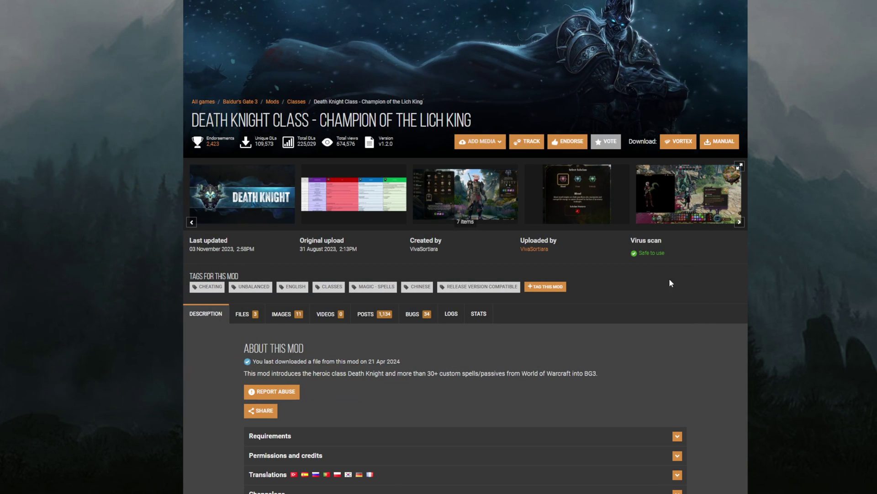
click(257, 316)
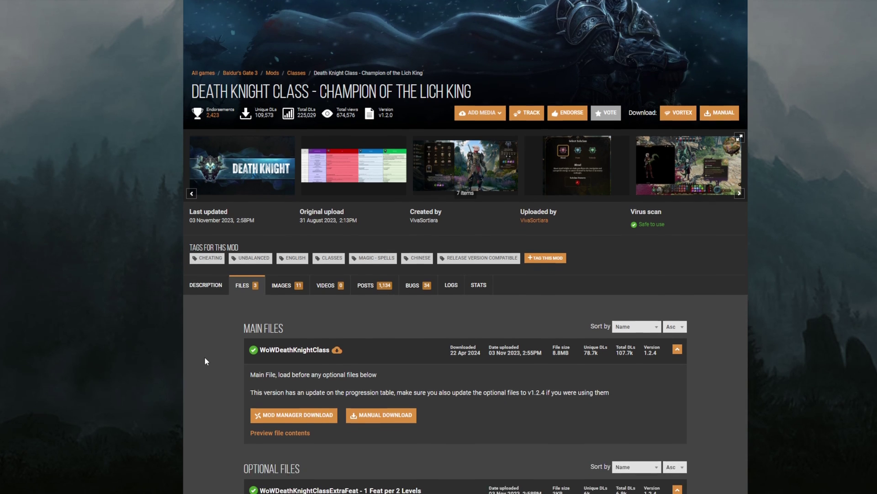
scroll(204, 357, down, 4)
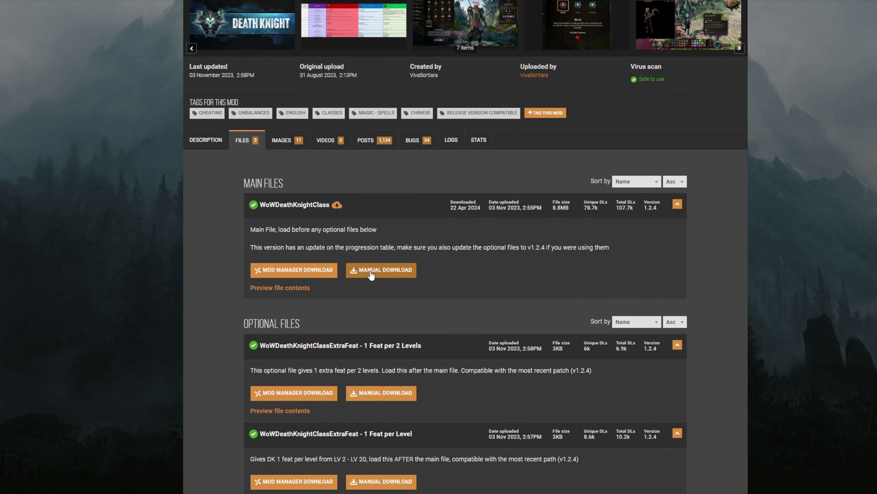
click(370, 271)
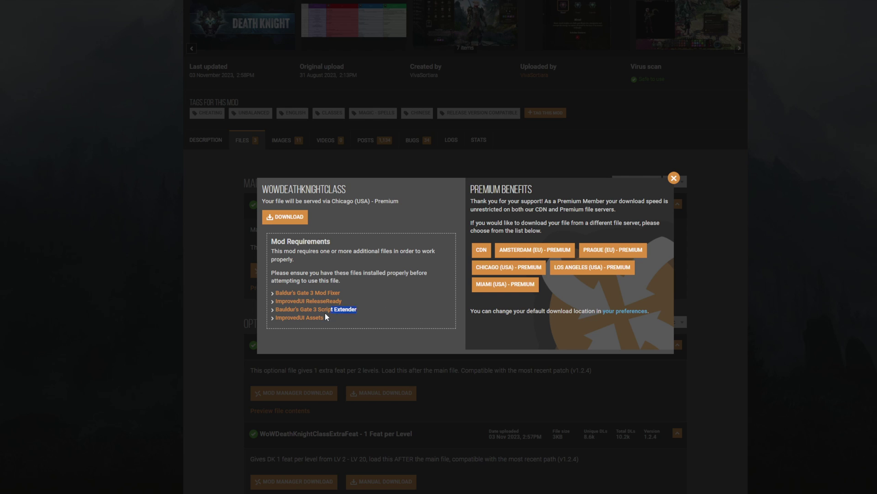
- Review the ReleaseReady, Script Extender and ImprovedUI Assets requirements, then download WoWDeathKnightClass
drag(325, 314, 270, 305)
click(408, 286)
drag(338, 321, 271, 323)
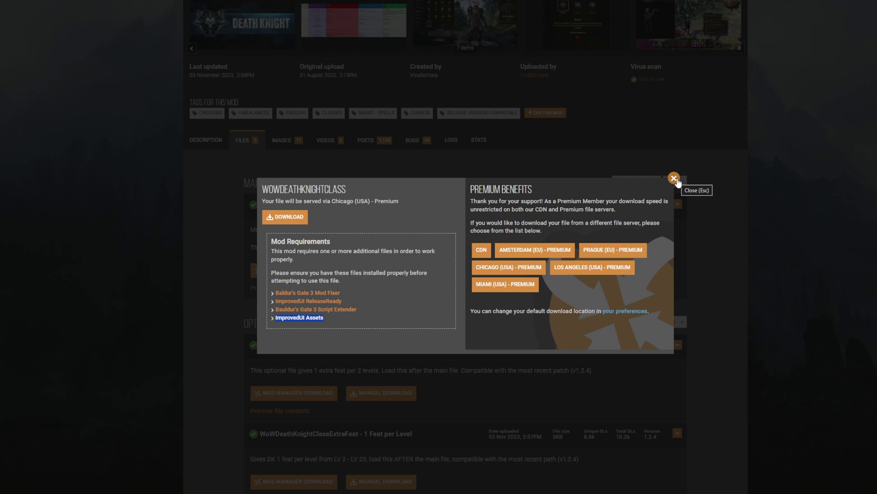
click(284, 217)
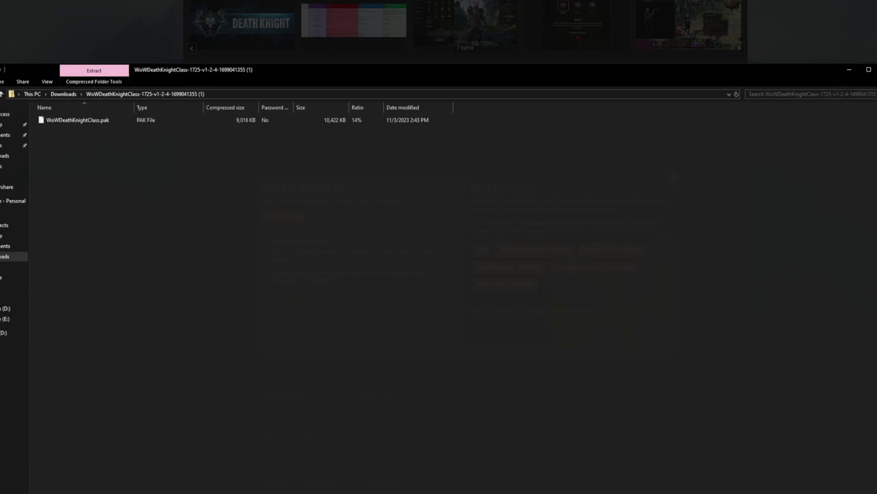
- Place the archive and Mods folder windows side by side and drop WoWDeathKnightClass.pak into Mods
drag(319, 76, 674, 62)
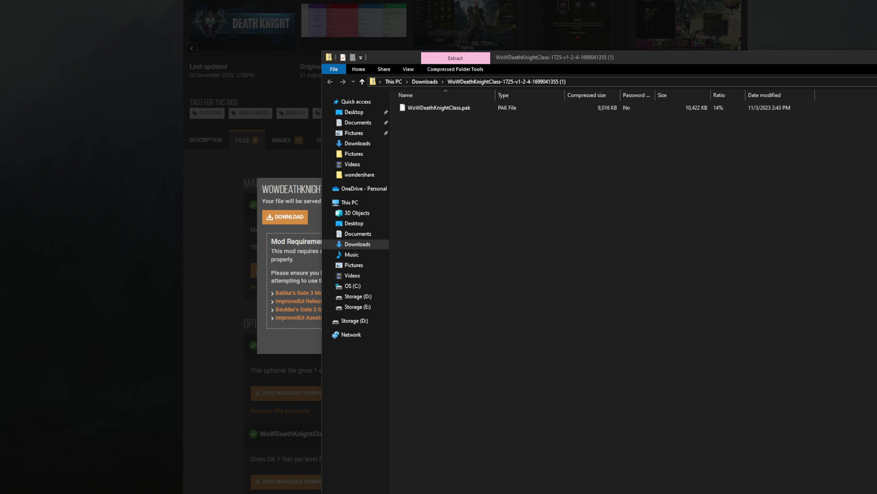
drag(341, 3, 367, 131)
click(467, 110)
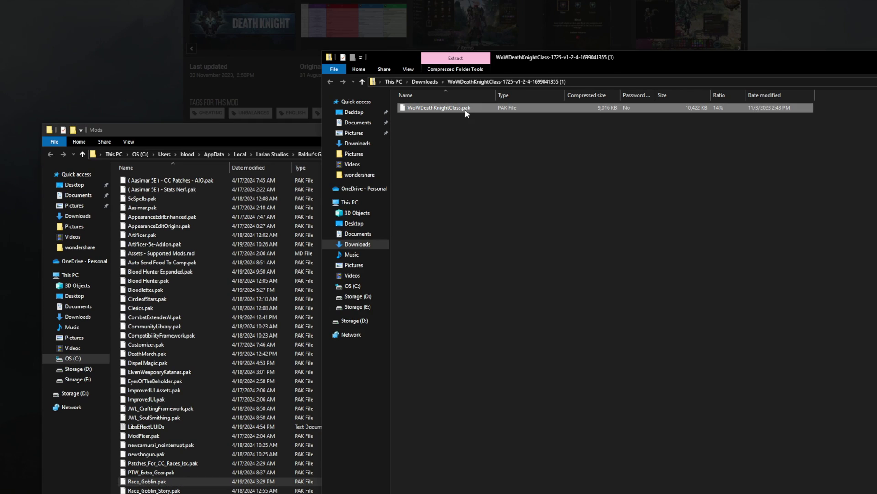
drag(527, 60, 659, 42)
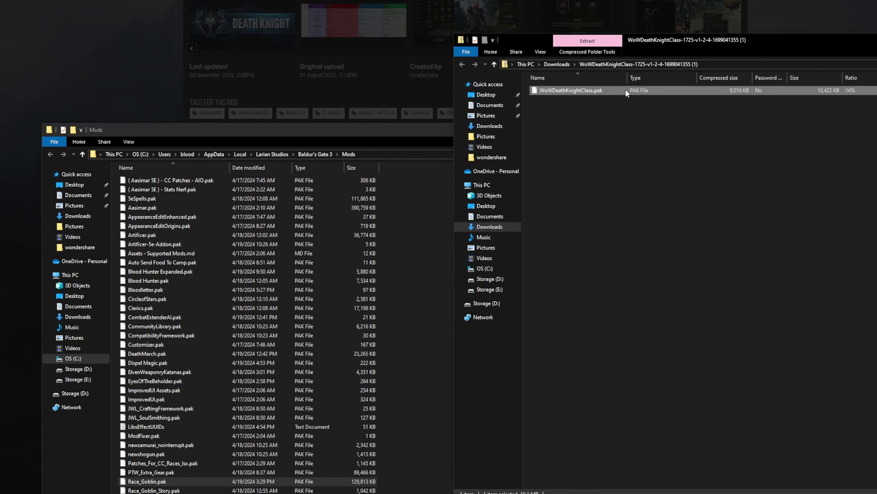
drag(627, 93, 437, 338)
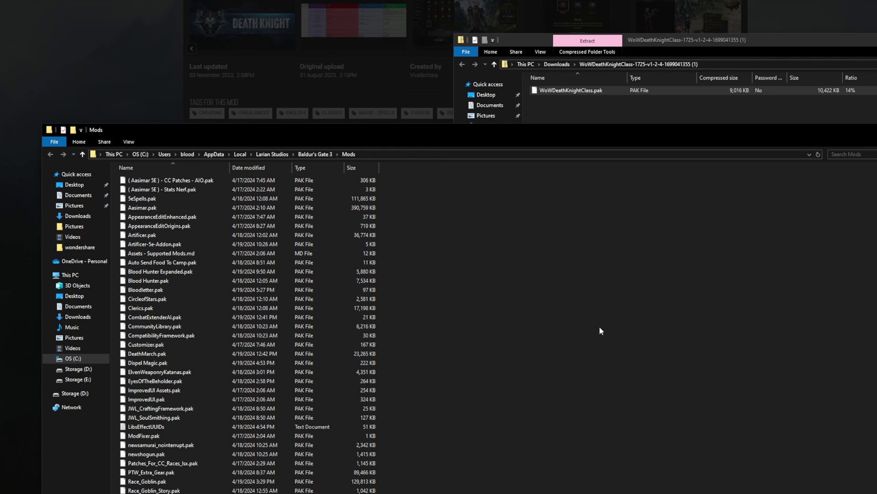
drag(511, 132, 455, 36)
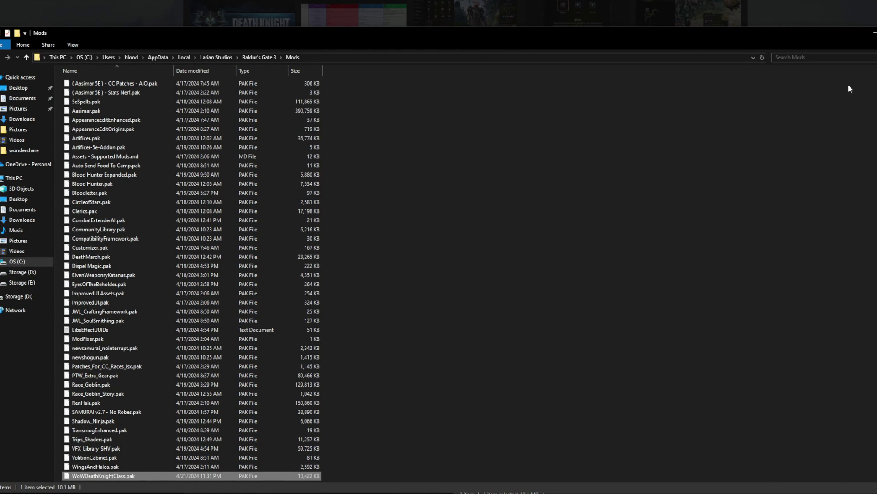
drag(799, 42, 792, 41)
click(862, 44)
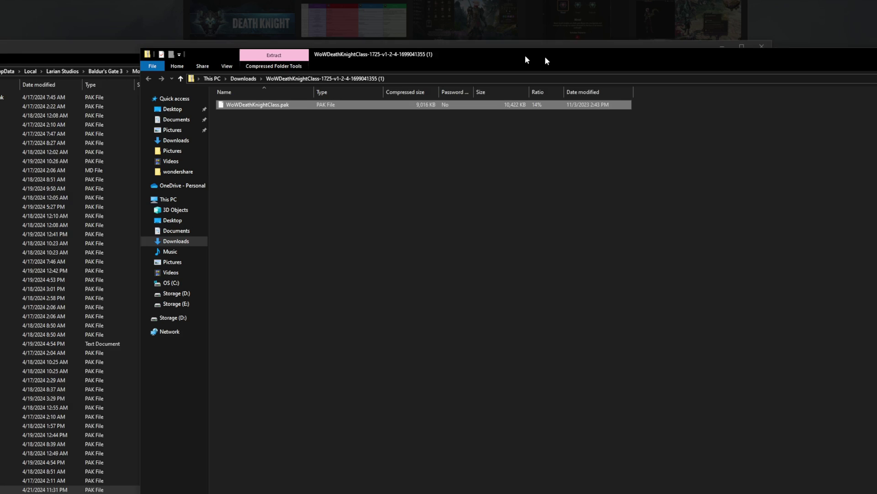